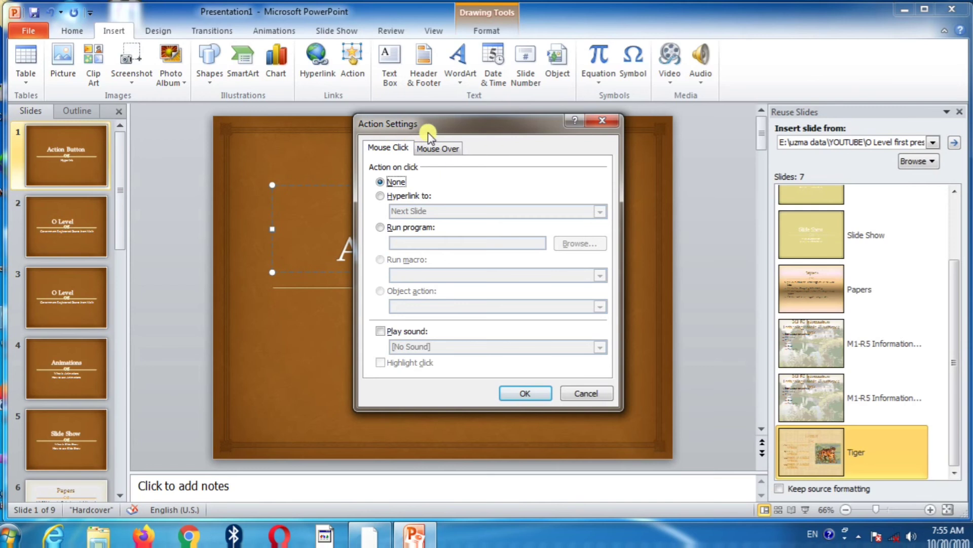
- Set the word "Action" in the first slide's title to hyperlink to Last Slide on mouse click
{"action": "left_click", "coordinate": [409, 196]}
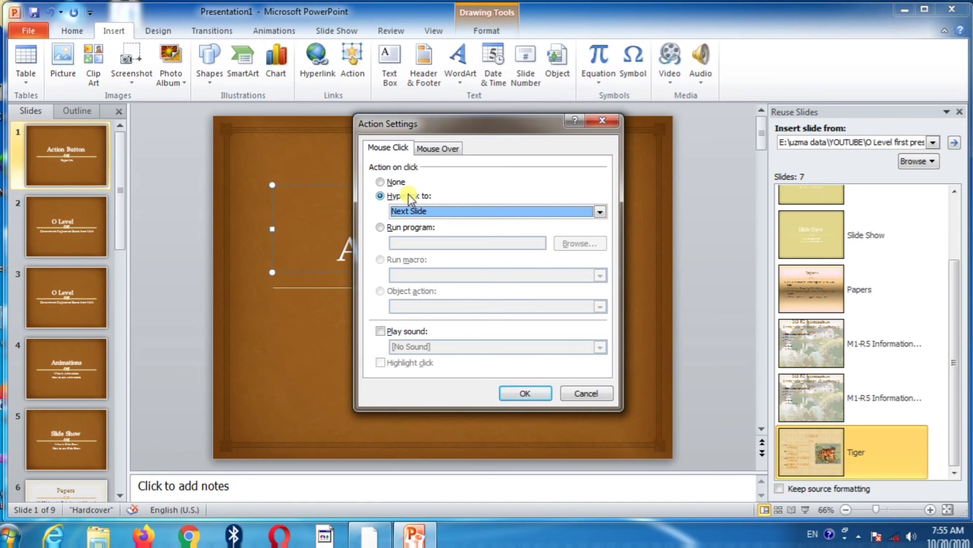
{"action": "left_click", "coordinate": [403, 211]}
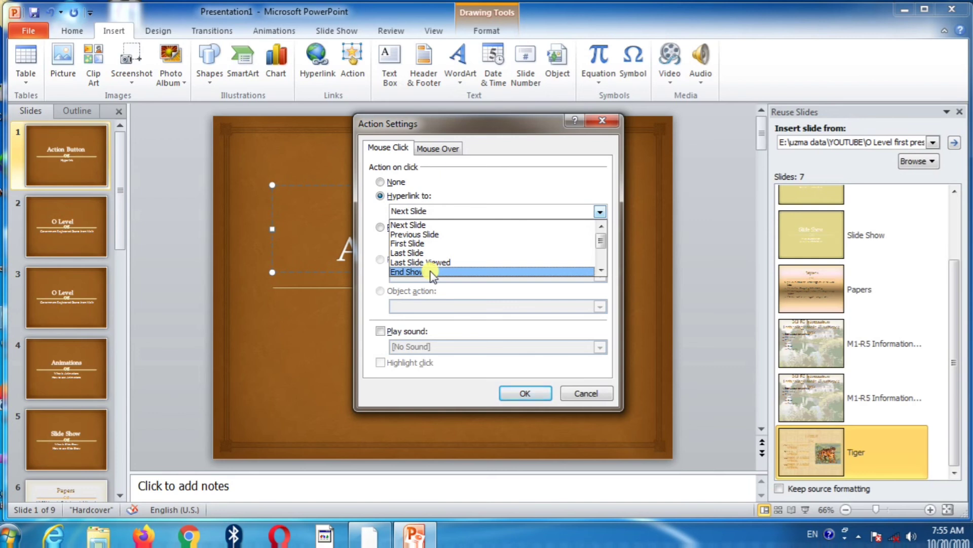
{"action": "left_click", "coordinate": [423, 253]}
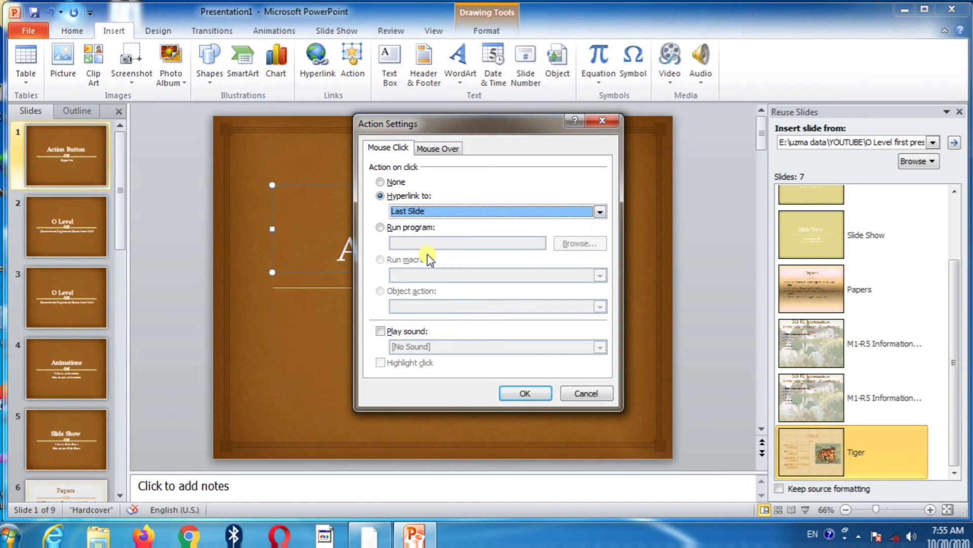
{"action": "left_click", "coordinate": [527, 393]}
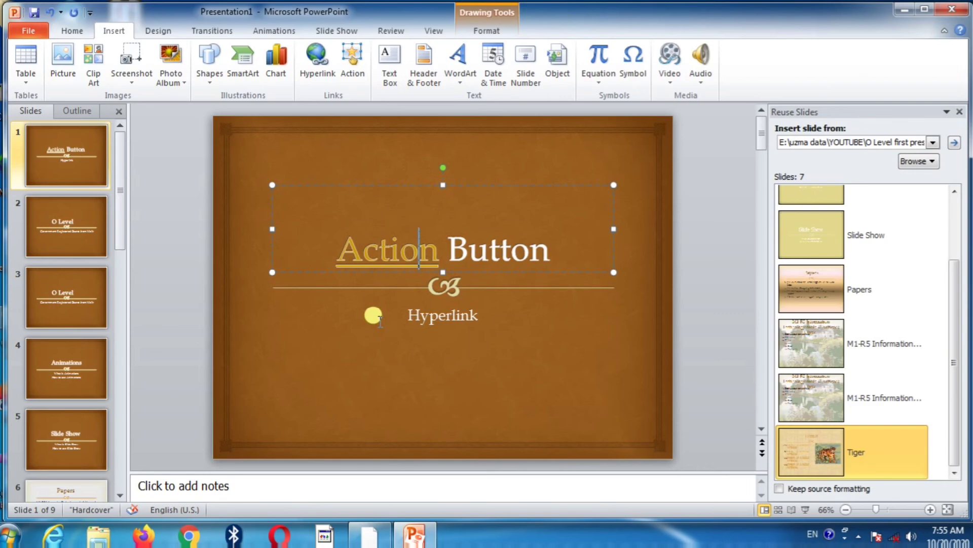
- Run the slide show from the beginning, test the "Action" link on the title slide, and exit the show
{"action": "key", "text": "F5"}
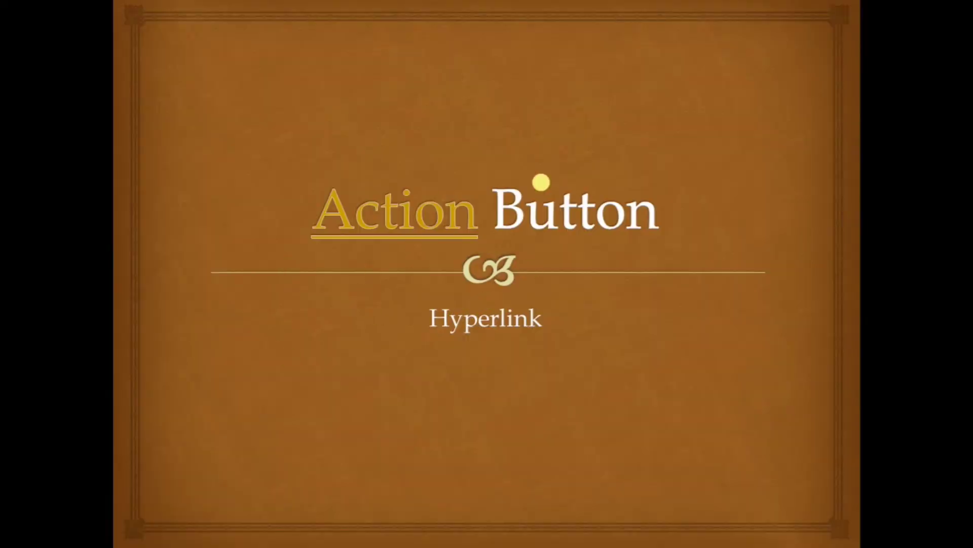
{"action": "left_click", "coordinate": [361, 217]}
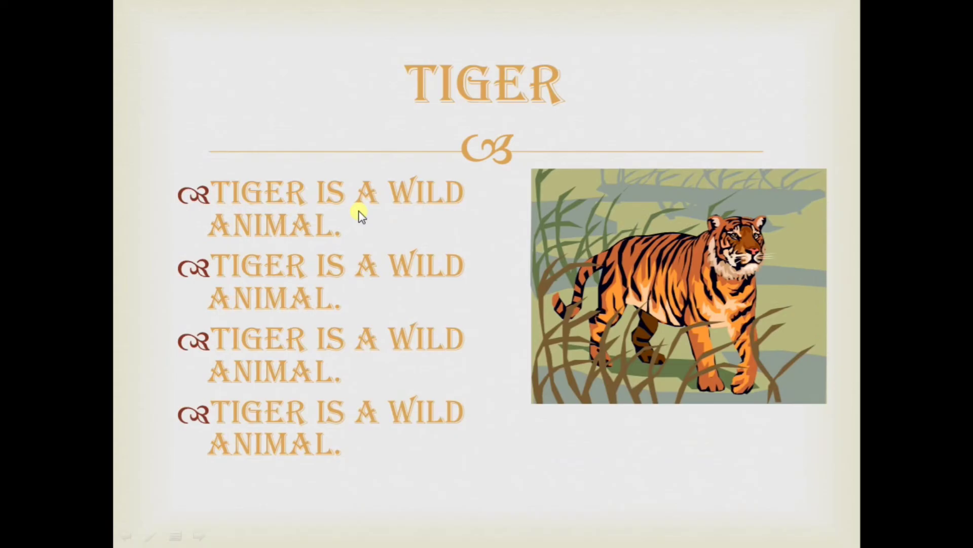
{"action": "left_click", "coordinate": [358, 212]}
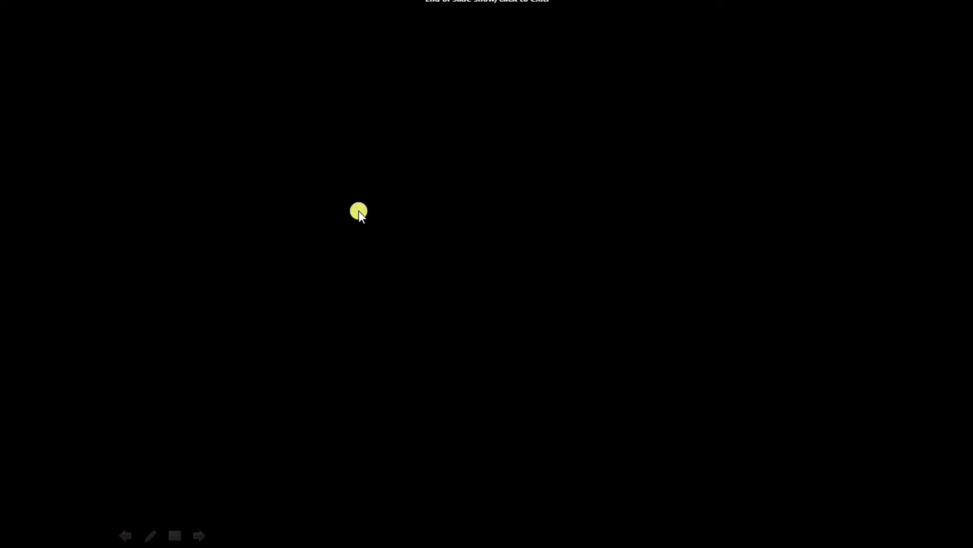
{"action": "left_click", "coordinate": [358, 212]}
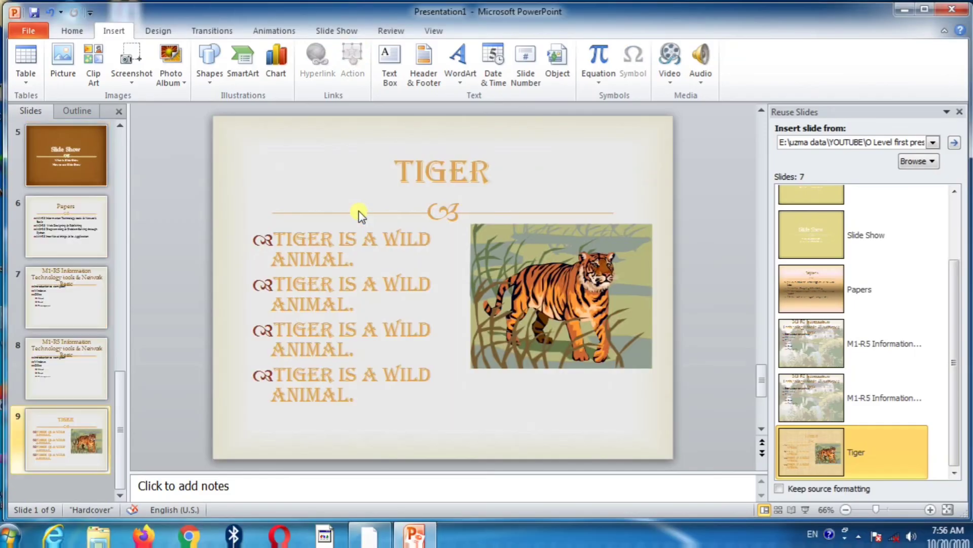
- Add a mouse-click action to the "Animations" title on slide 4 that hyperlinks to First Slide
{"action": "left_click", "coordinate": [99, 173]}
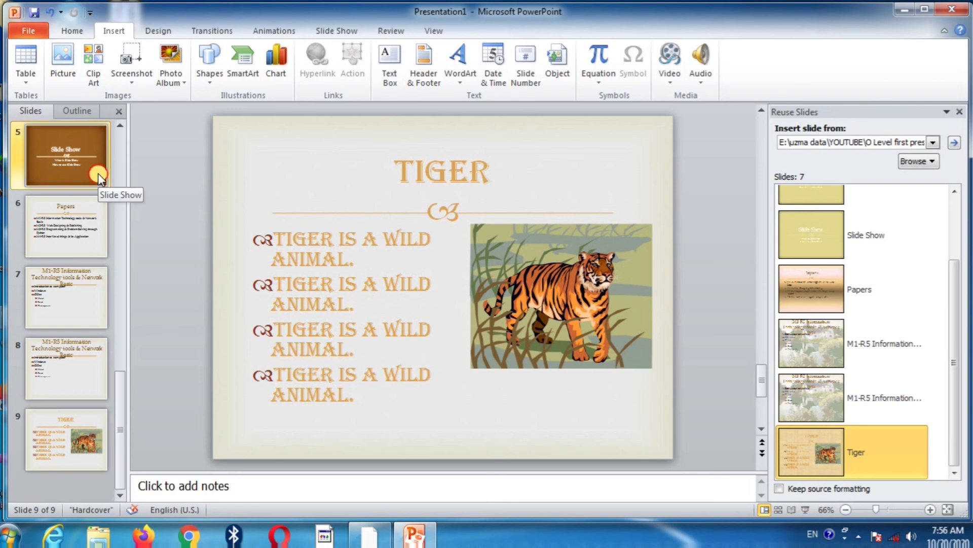
{"action": "left_click", "coordinate": [120, 139]}
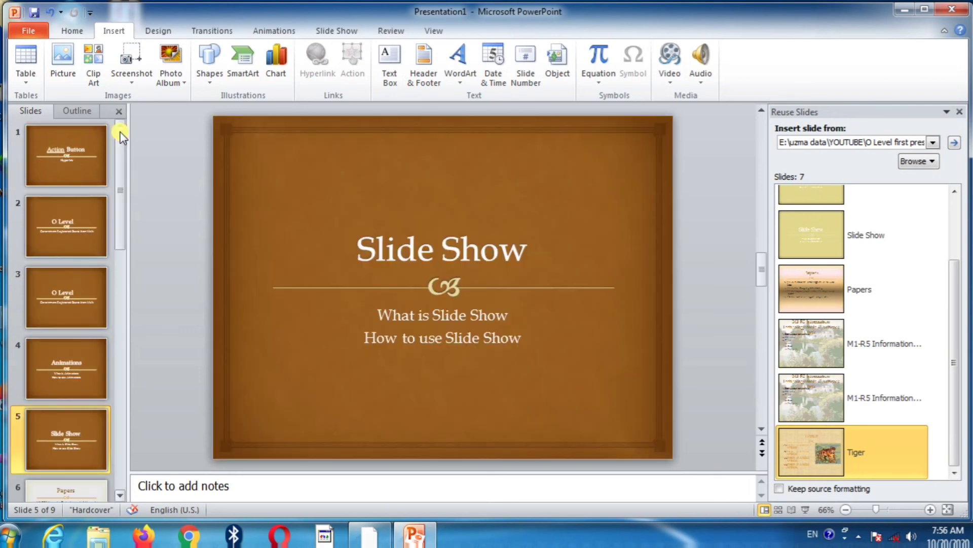
{"action": "left_click", "coordinate": [73, 310]}
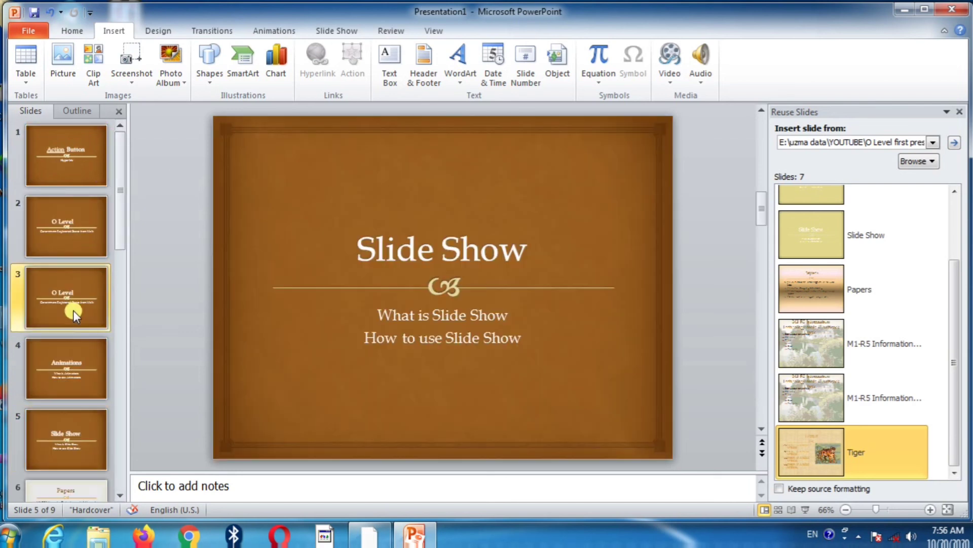
{"action": "left_click", "coordinate": [74, 375]}
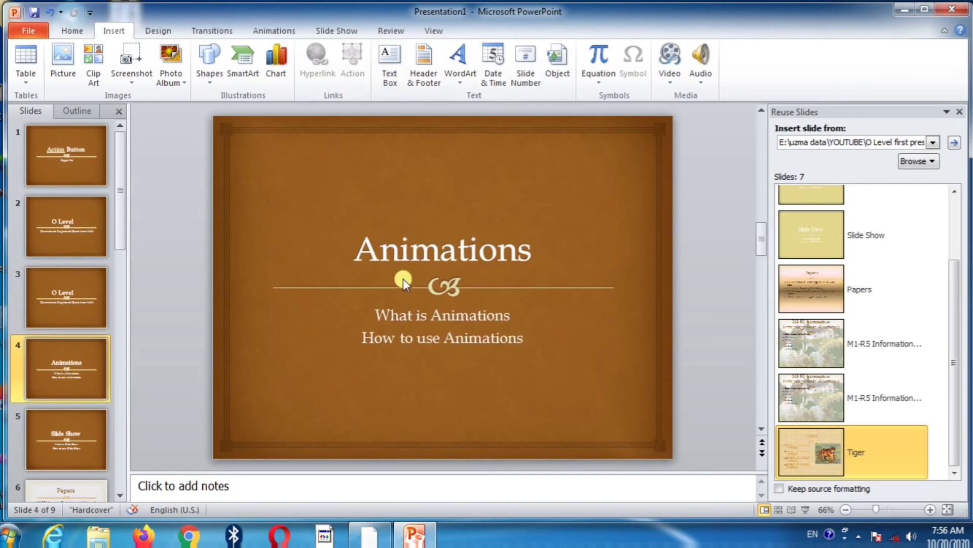
{"action": "left_click", "coordinate": [398, 249]}
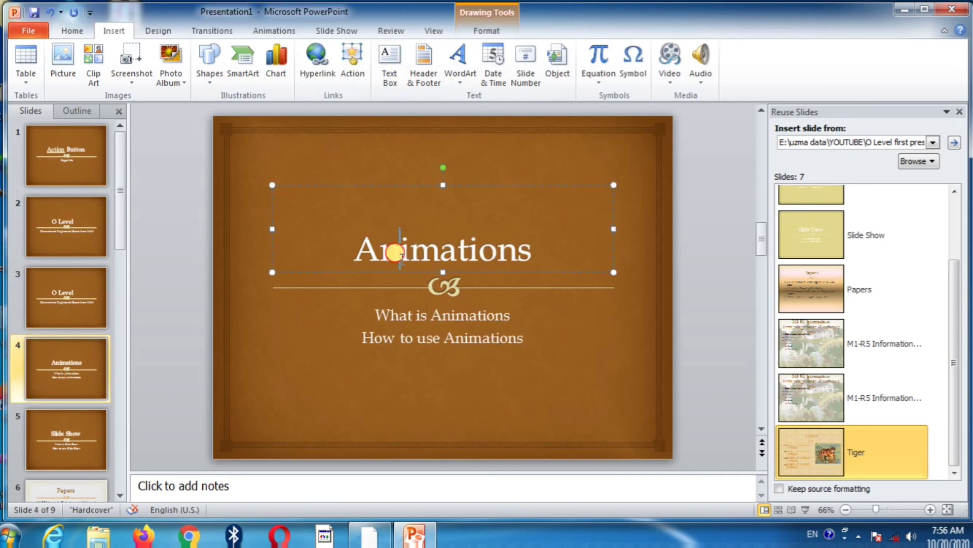
{"action": "left_click", "coordinate": [350, 81]}
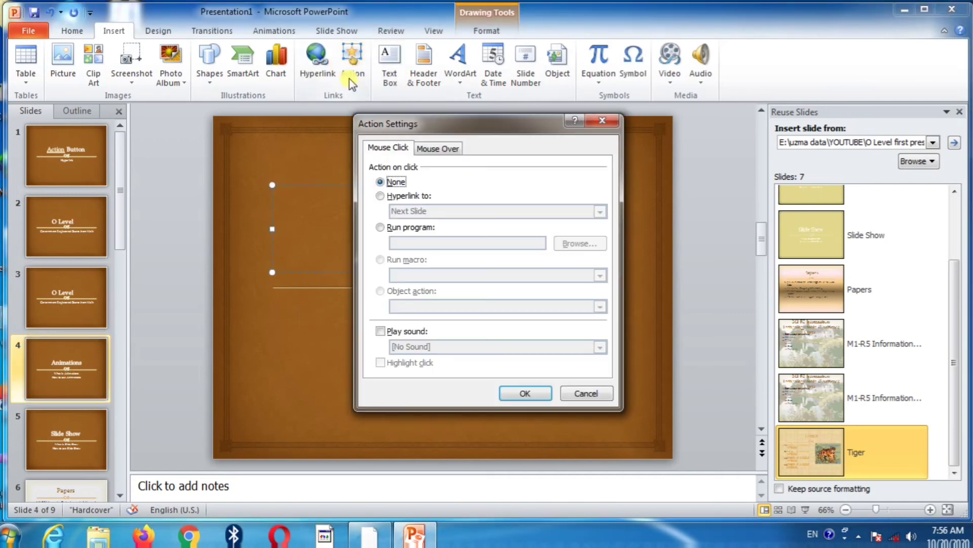
{"action": "left_click", "coordinate": [391, 198]}
{"action": "left_click", "coordinate": [415, 212]}
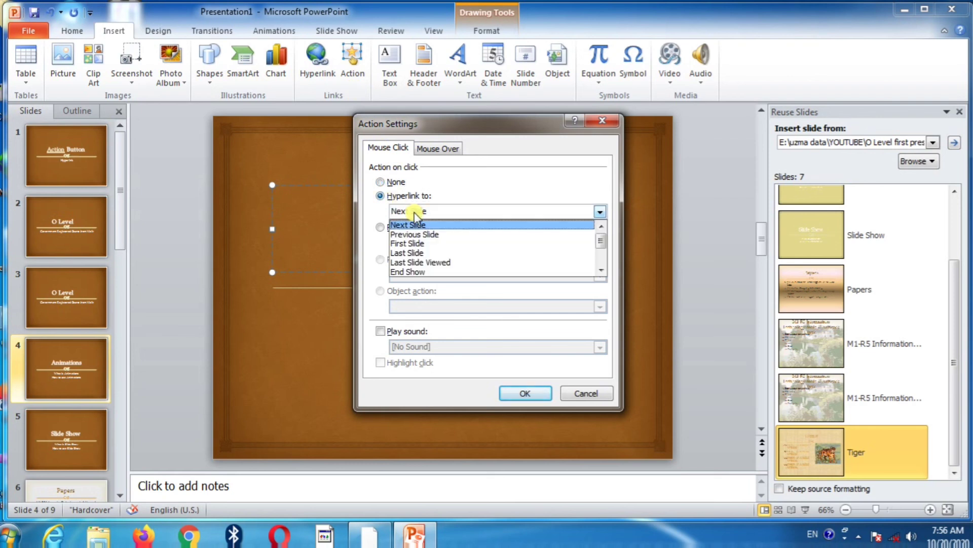
{"action": "left_click", "coordinate": [409, 244]}
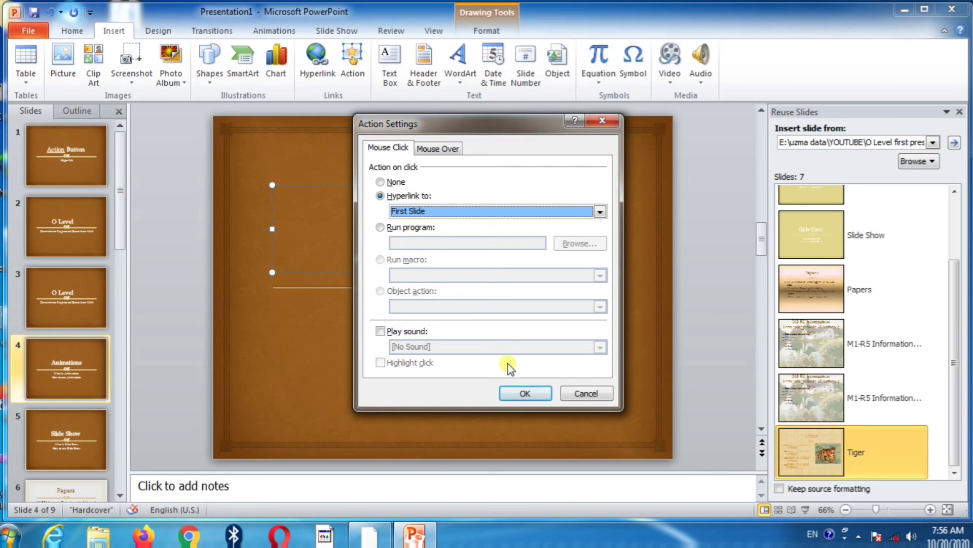
{"action": "left_click", "coordinate": [526, 393]}
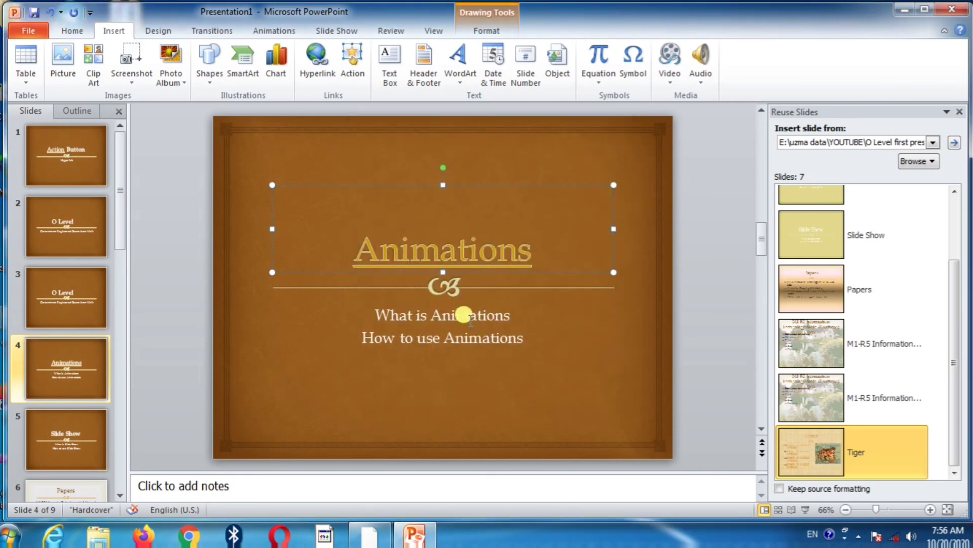
- Run the slide show, test the "Animations" link on slide 4, advance to the "Slide Show" slide, and exit
{"action": "key", "text": "F5"}
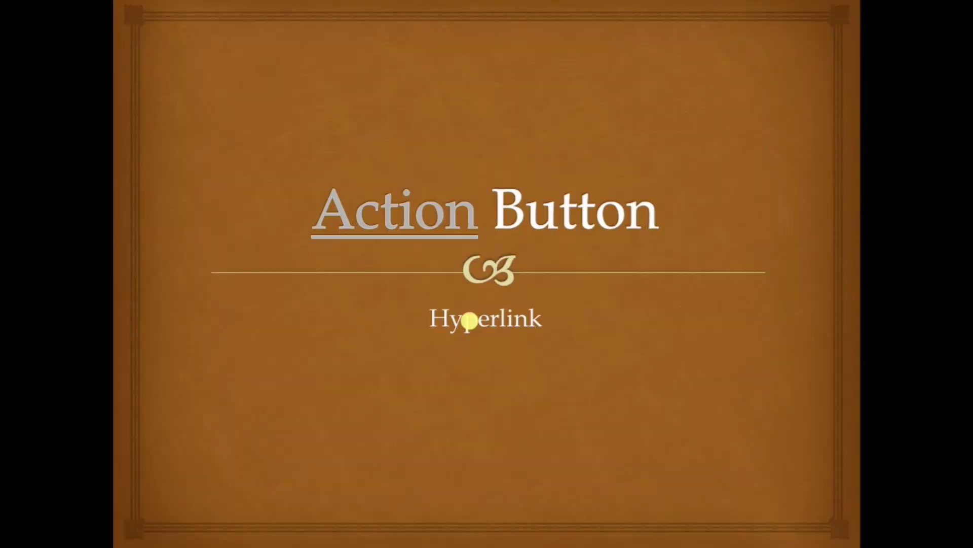
{"action": "left_click", "coordinate": [469, 321]}
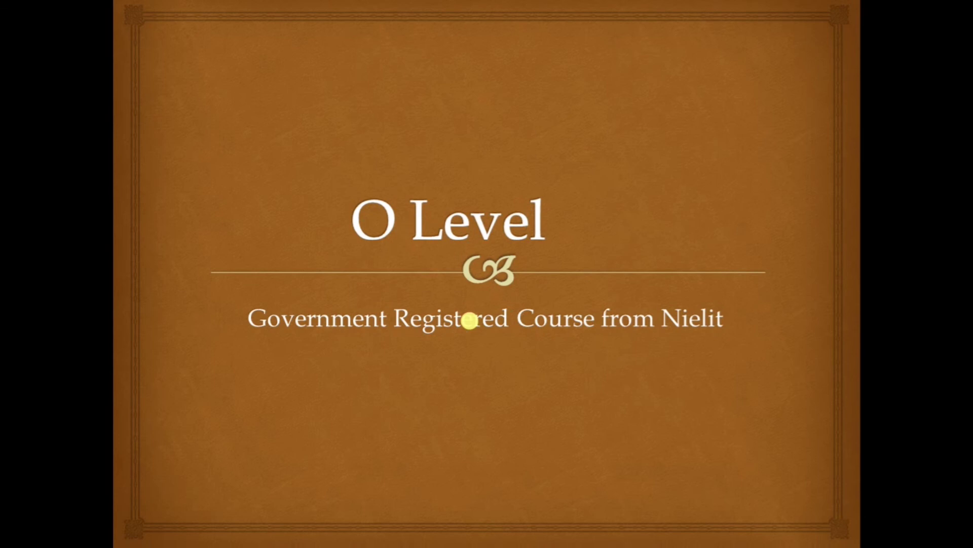
{"action": "left_click", "coordinate": [469, 321]}
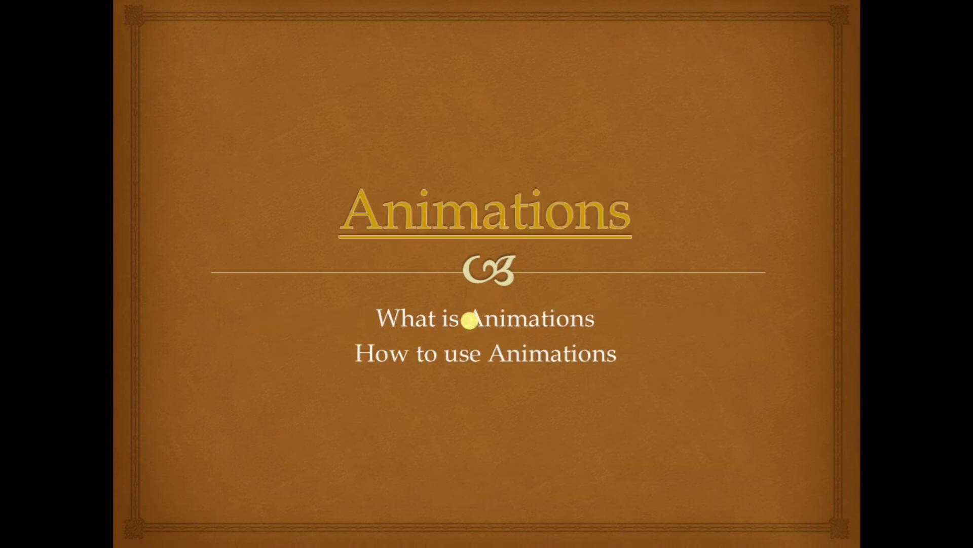
{"action": "left_click", "coordinate": [459, 213]}
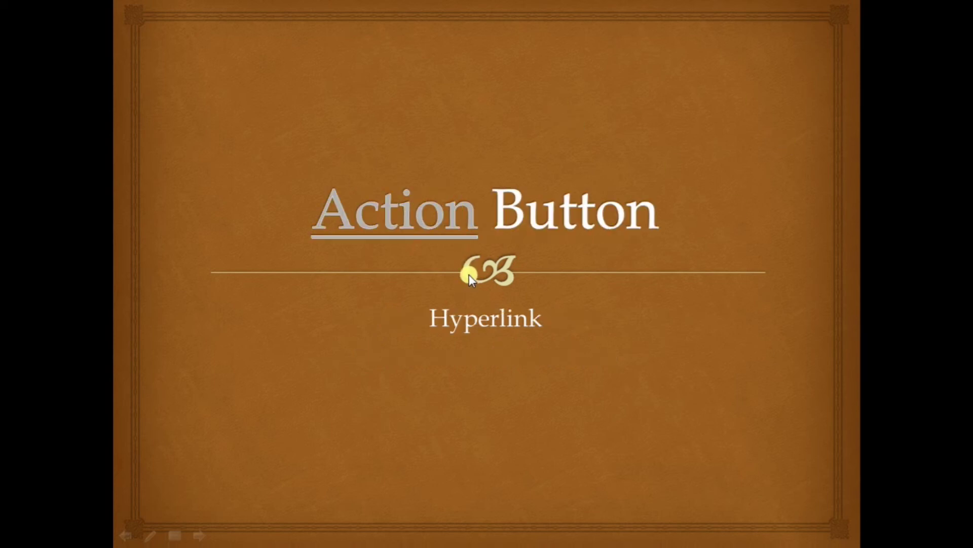
{"action": "key", "text": "Right"}
{"action": "key", "text": "Right"}
{"action": "key", "text": "Right"}
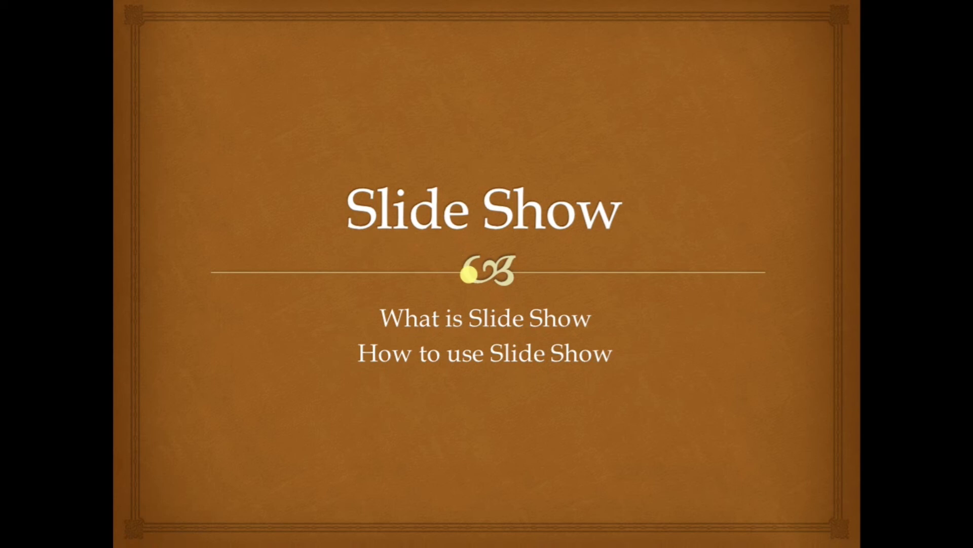
{"action": "key", "text": "Escape"}
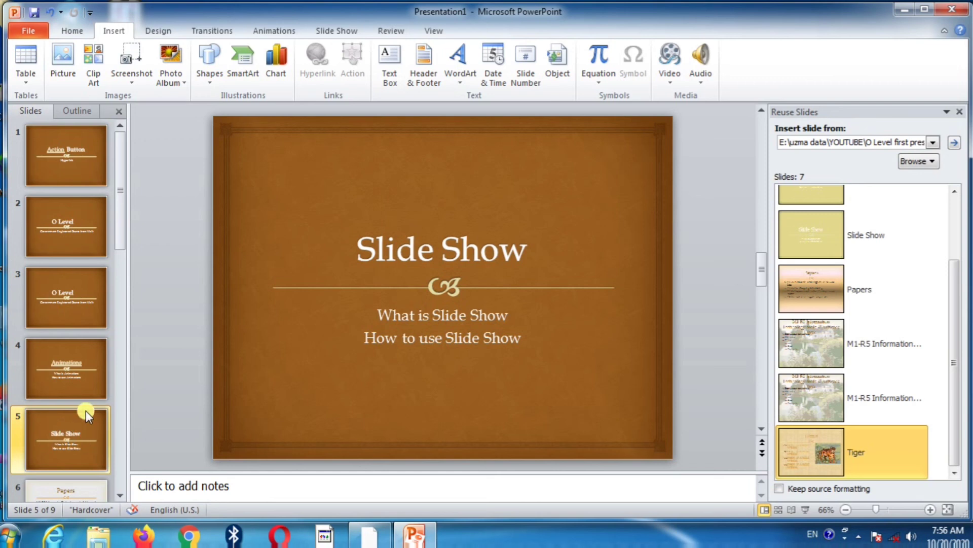
- Add a mouse-click action inside the word "Slide" in slide 5's title that runs jpeg thumnails.jpg from the YOUTUBE folder
{"action": "left_click", "coordinate": [392, 248]}
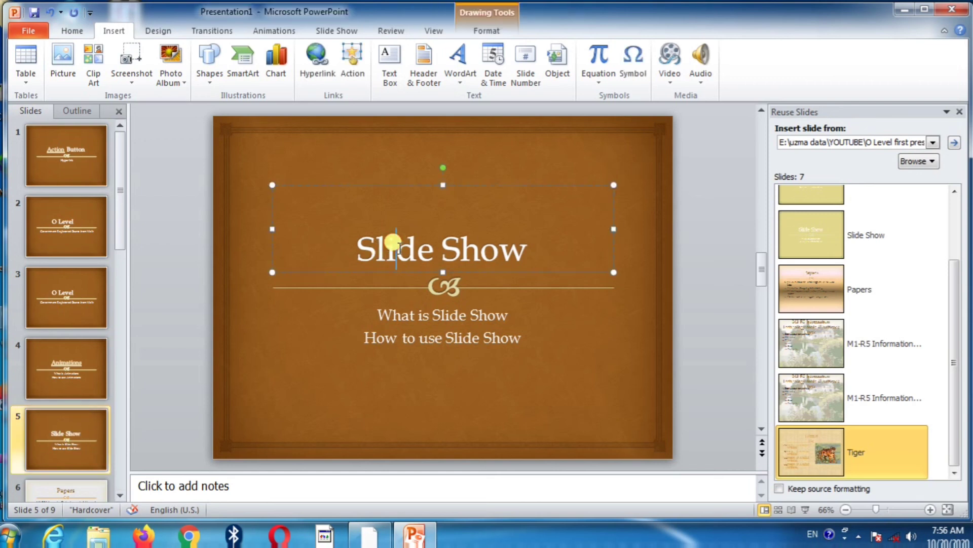
{"action": "left_click", "coordinate": [354, 66]}
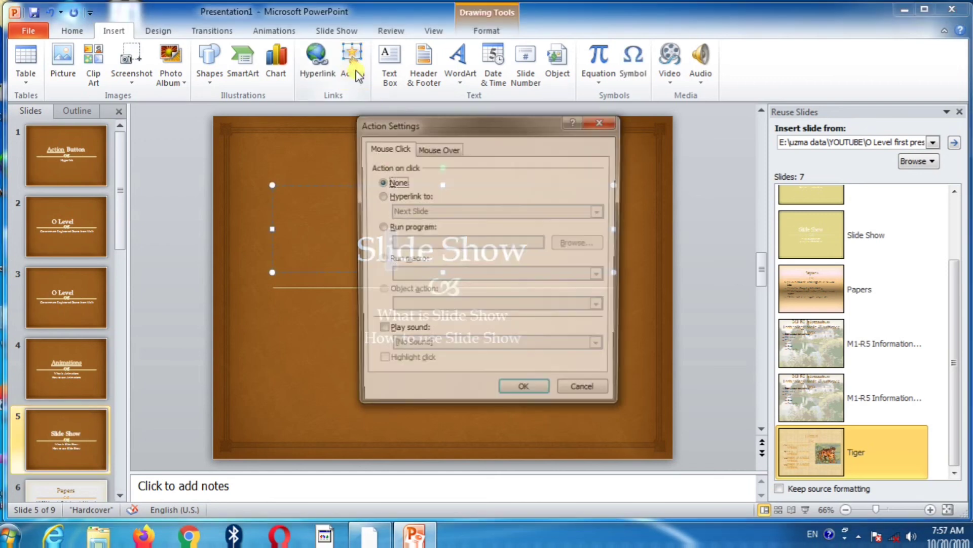
{"action": "left_click", "coordinate": [394, 229]}
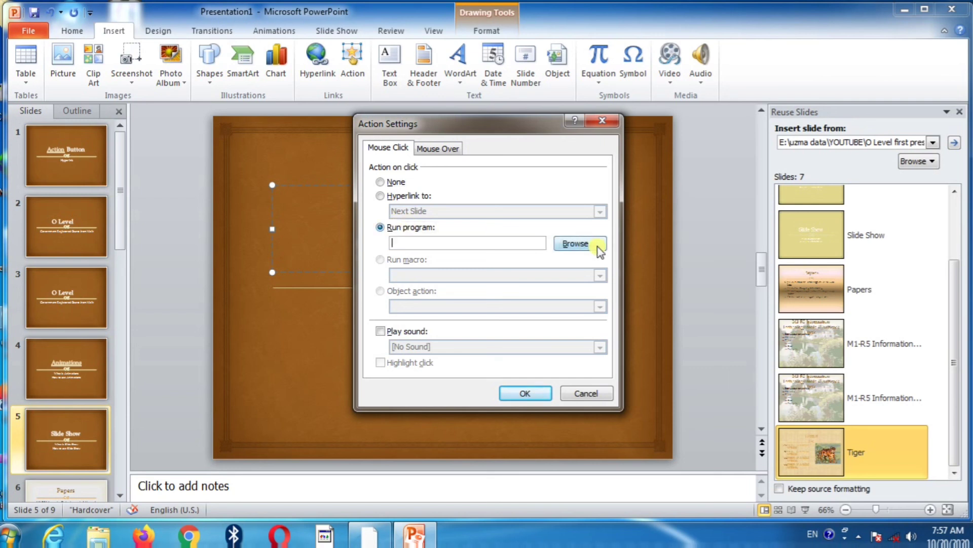
{"action": "left_click", "coordinate": [577, 244]}
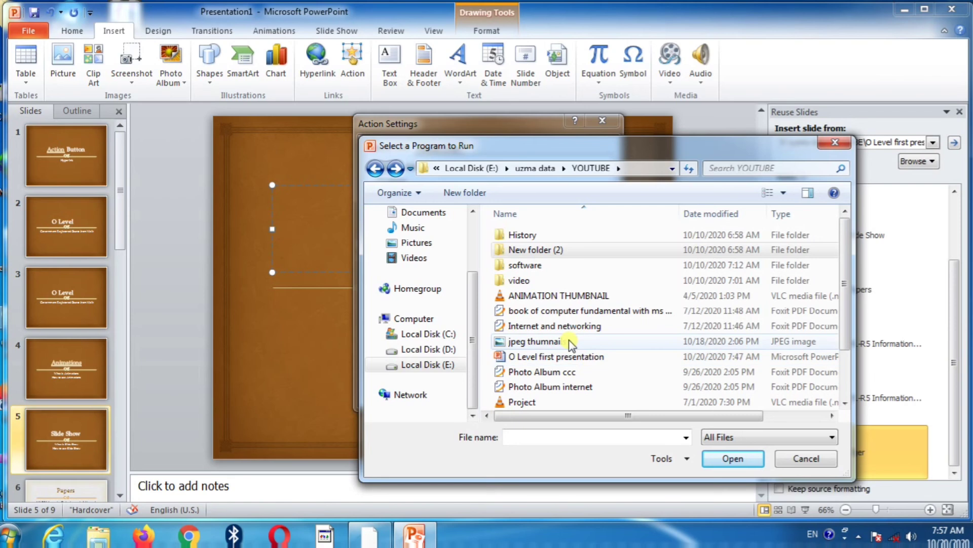
{"action": "left_click", "coordinate": [549, 341]}
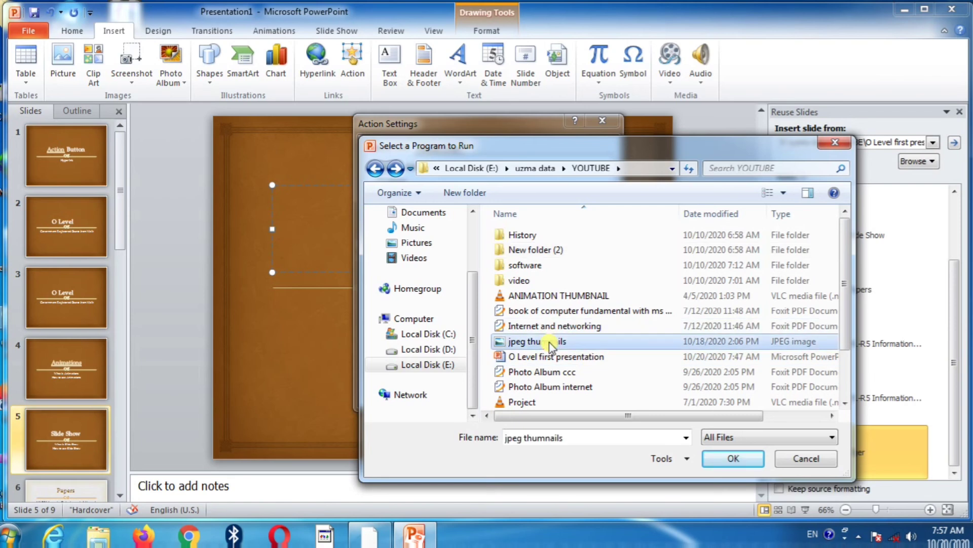
{"action": "left_click", "coordinate": [734, 458]}
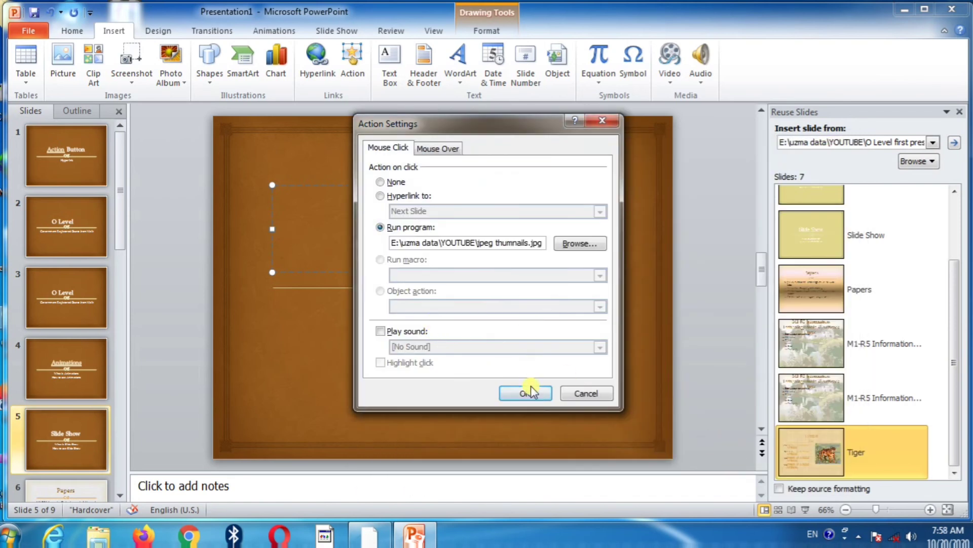
{"action": "left_click", "coordinate": [526, 393]}
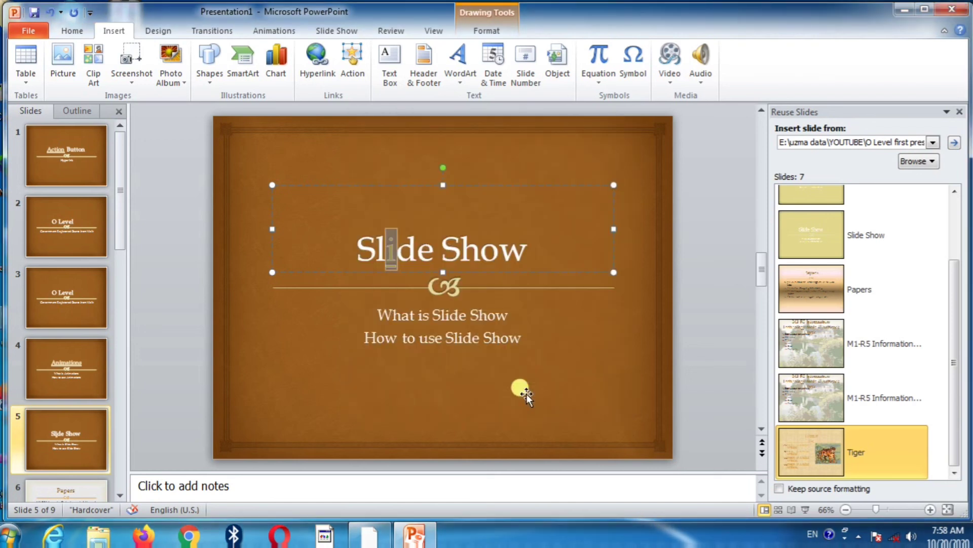
{"action": "left_click", "coordinate": [490, 353]}
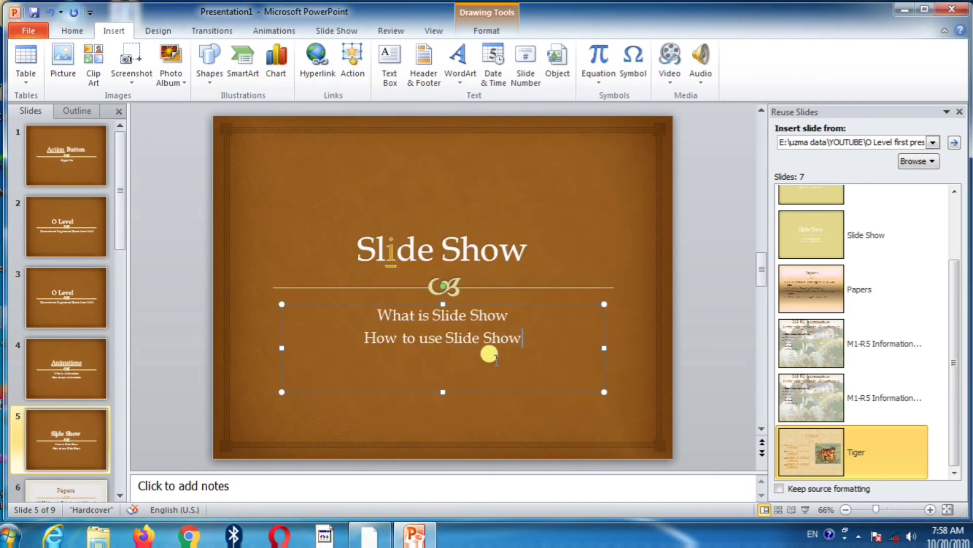
- Run the slide show, test the linked letter in slide 5's "Slide Show" title by enabling the external program, close the opened image, and exit
{"action": "key", "text": "F5"}
{"action": "left_click", "coordinate": [446, 313]}
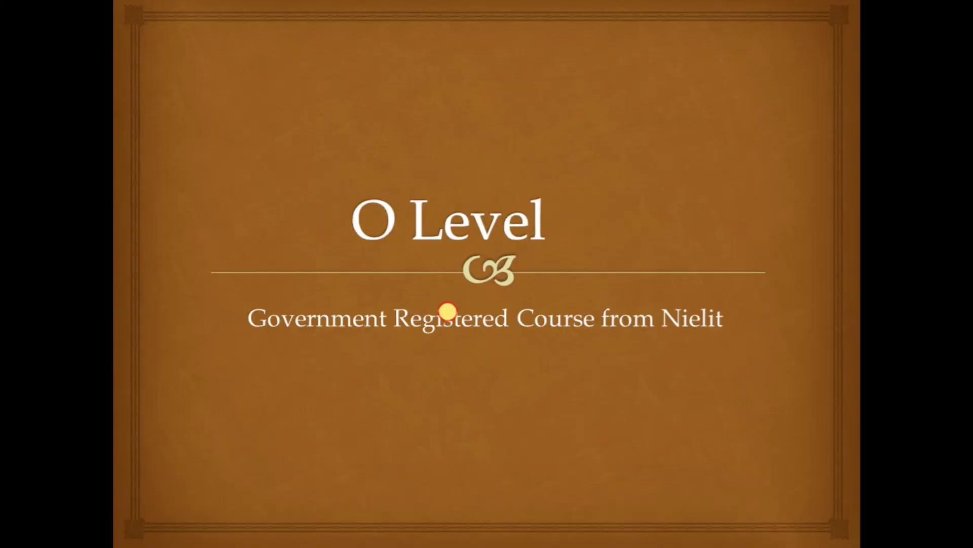
{"action": "left_click", "coordinate": [448, 311]}
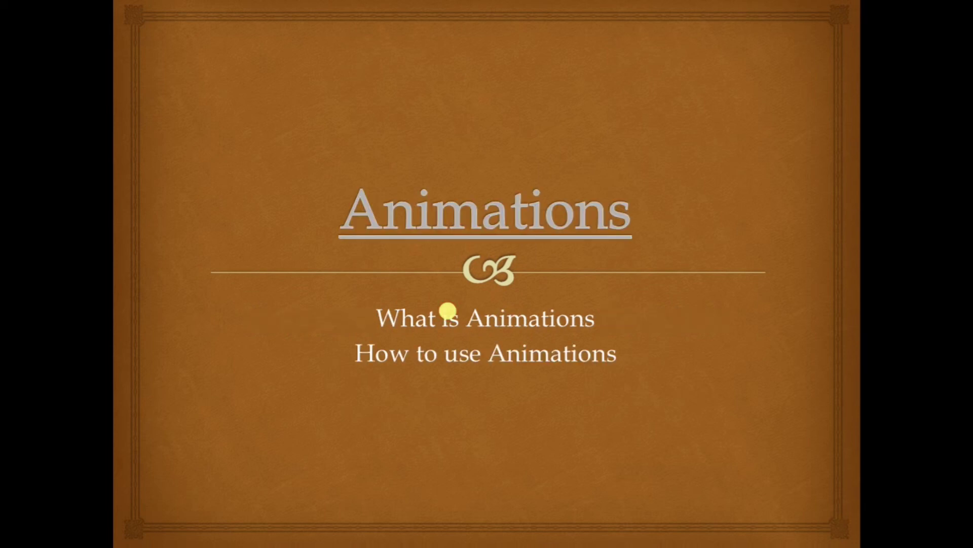
{"action": "left_click", "coordinate": [448, 311]}
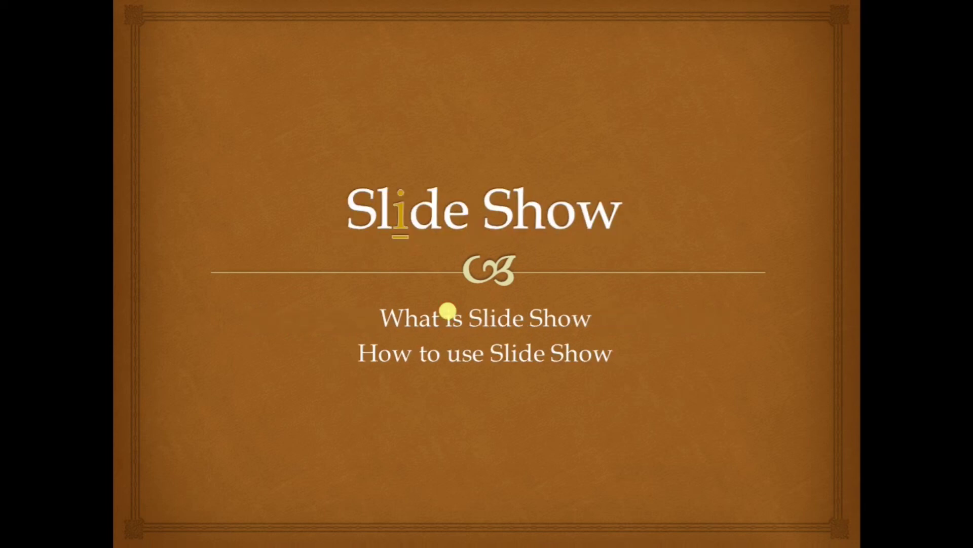
{"action": "left_click", "coordinate": [400, 218]}
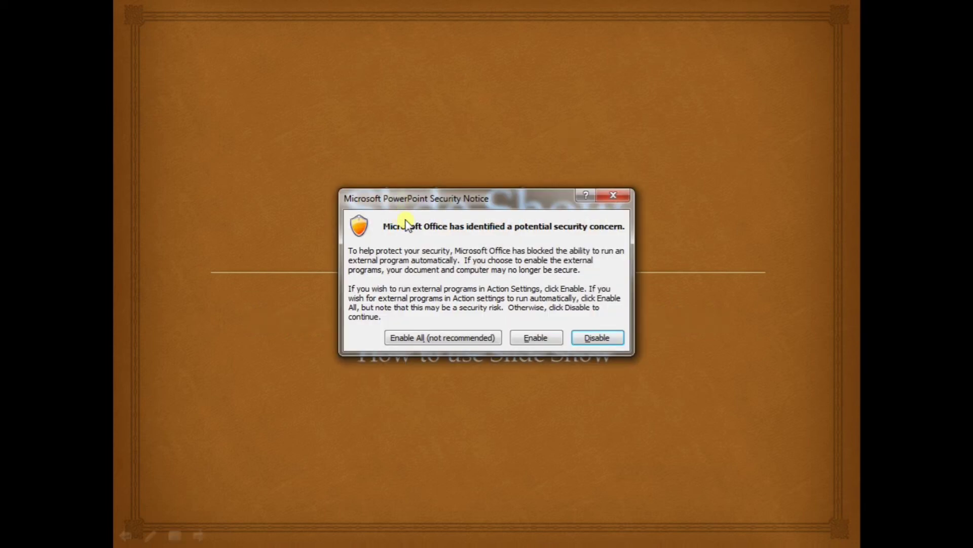
{"action": "left_click", "coordinate": [520, 340]}
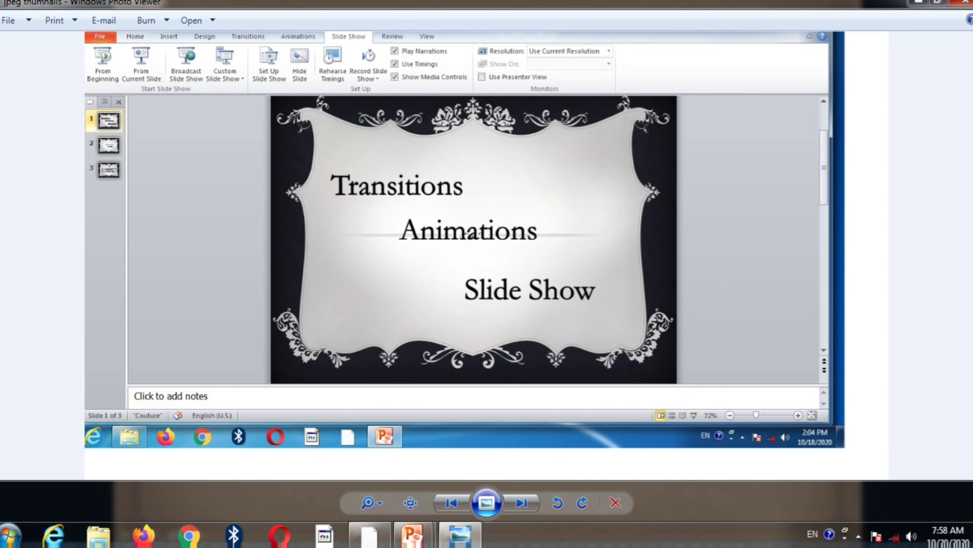
{"action": "left_click", "coordinate": [965, 8]}
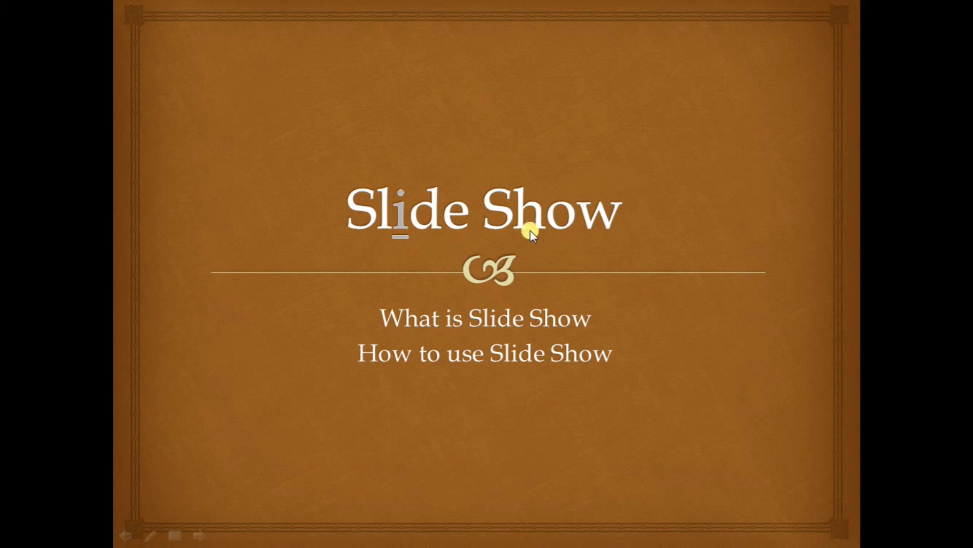
{"action": "key", "text": "Escape"}
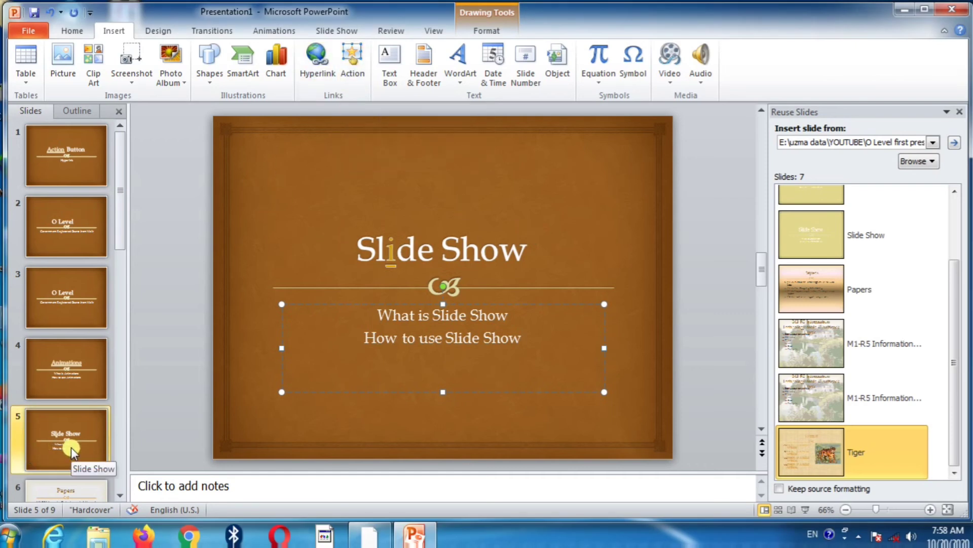
- Add a mouse-click action to the "Papers" title on slide 6 that runs the ANIMATION THUMBNAIL media file from the YOUTUBE folder
{"action": "left_click", "coordinate": [121, 496]}
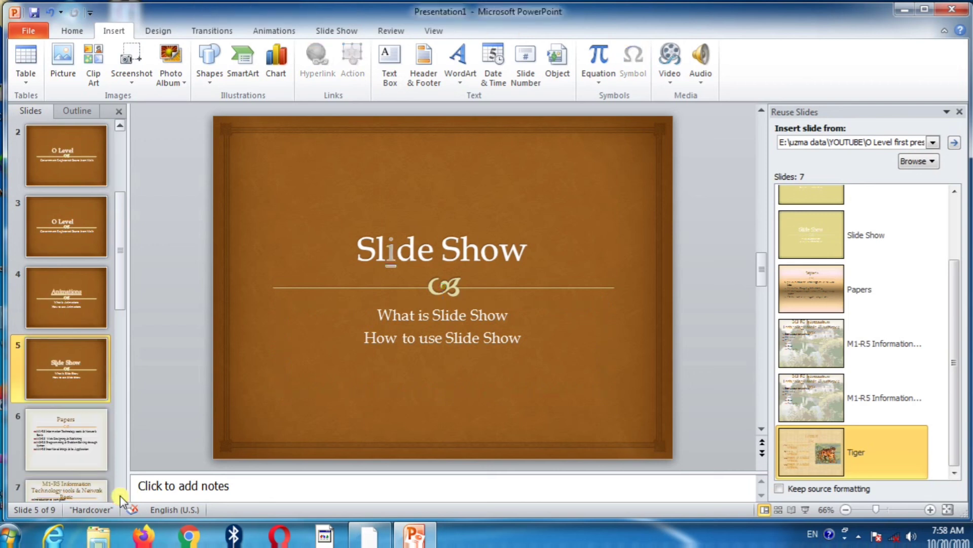
{"action": "left_click", "coordinate": [92, 452]}
{"action": "left_click", "coordinate": [448, 173]}
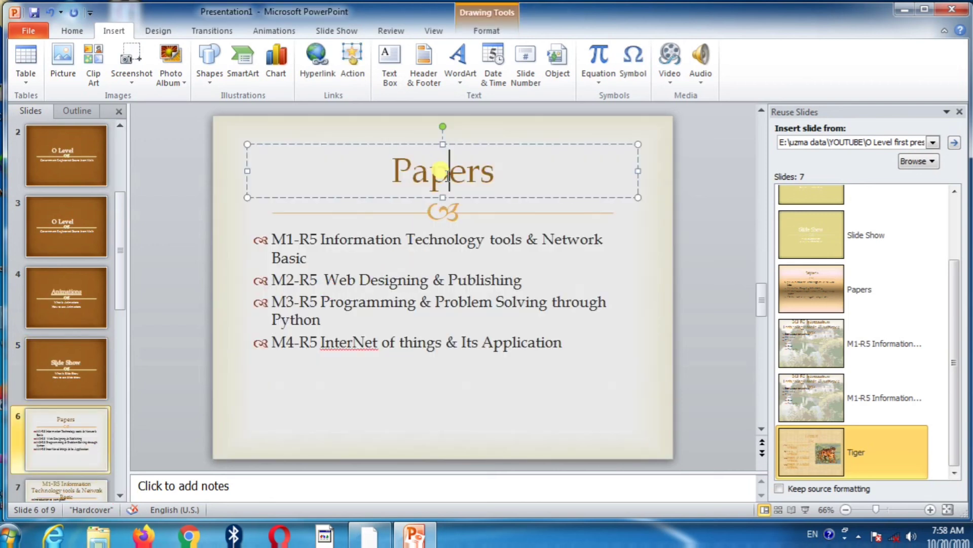
{"action": "left_click", "coordinate": [354, 75]}
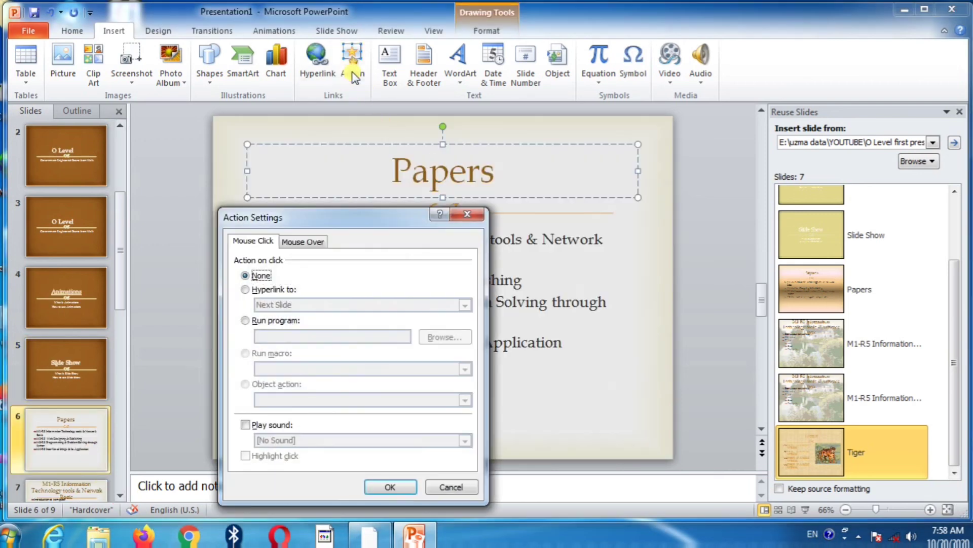
{"action": "left_click", "coordinate": [273, 321]}
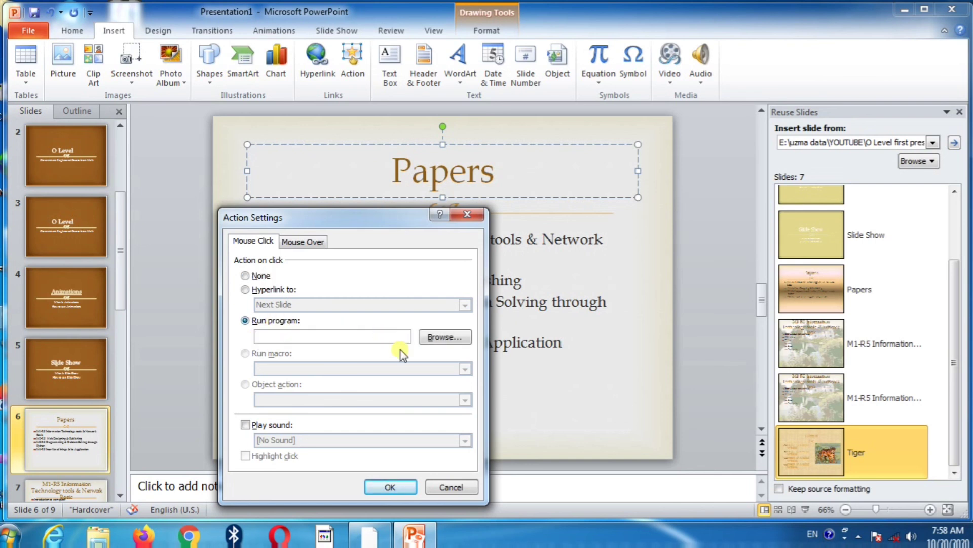
{"action": "left_click", "coordinate": [435, 336]}
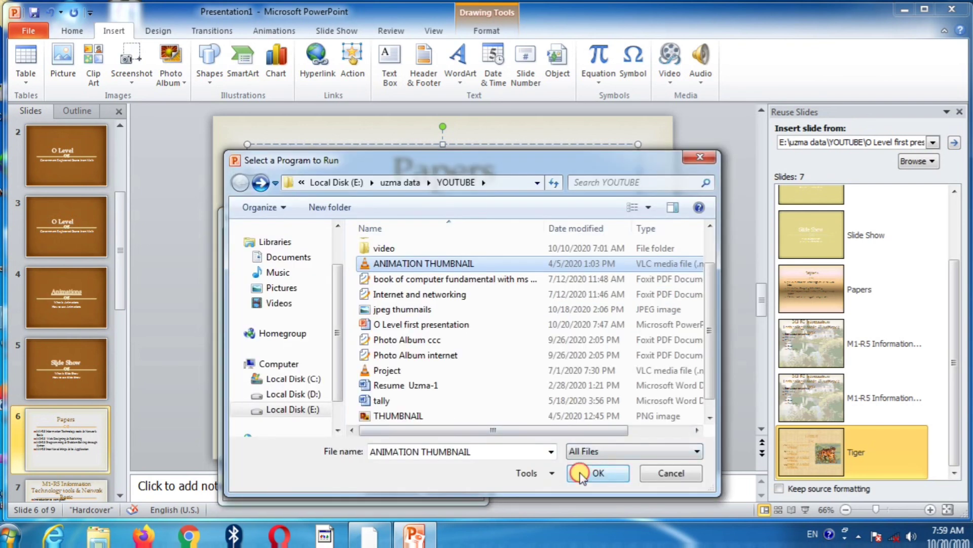
{"action": "left_click", "coordinate": [588, 472]}
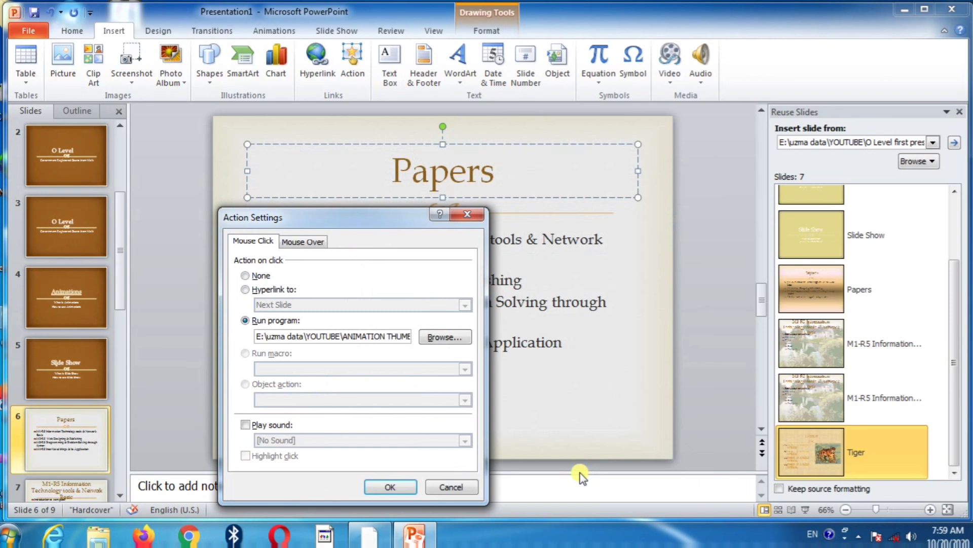
{"action": "left_click", "coordinate": [390, 485]}
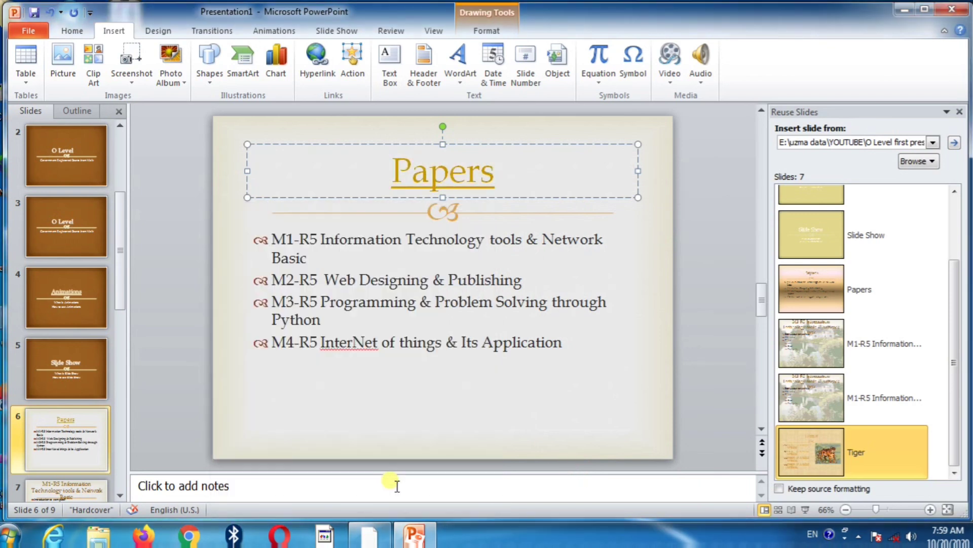
- Run the slide show, test the "Papers" link on slide 6 by enabling the external program, return from the media player, and exit the show
{"action": "key", "text": "F5"}
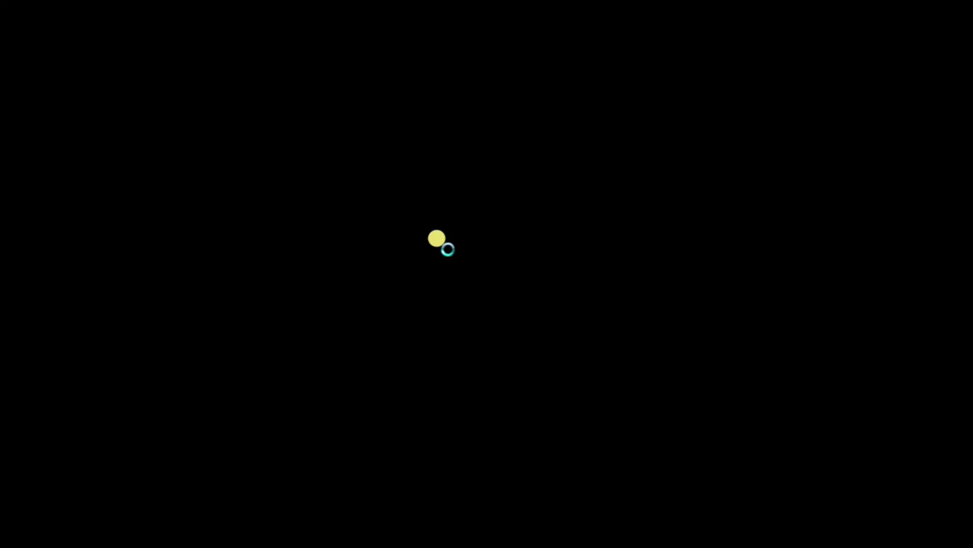
{"action": "left_click", "coordinate": [448, 249]}
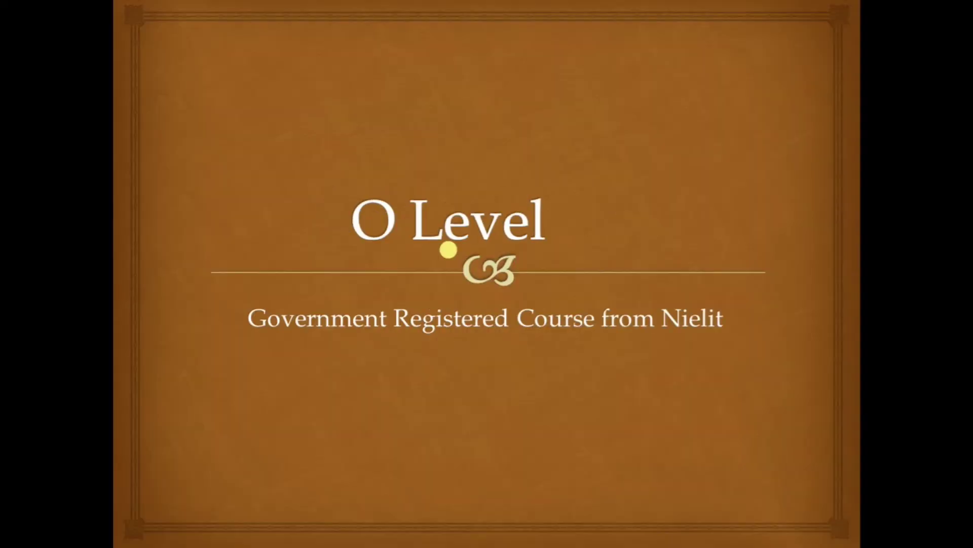
{"action": "left_click", "coordinate": [448, 250]}
{"action": "left_click", "coordinate": [448, 249]}
{"action": "left_click", "coordinate": [448, 250]}
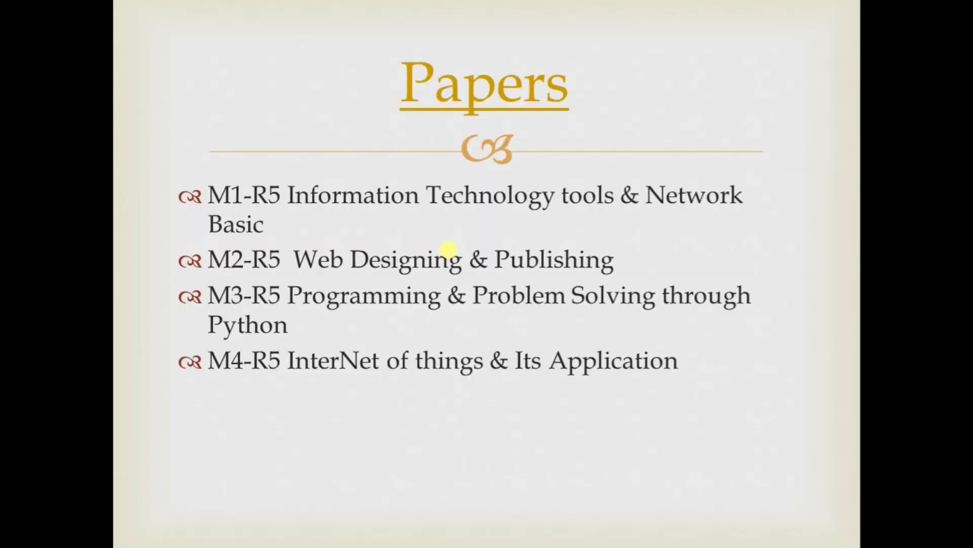
{"action": "left_click", "coordinate": [472, 104]}
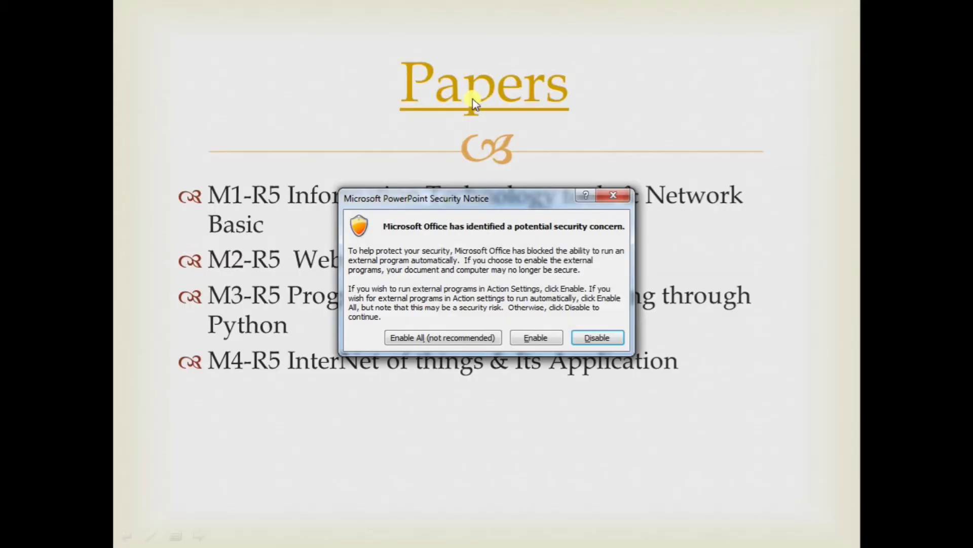
{"action": "left_click", "coordinate": [530, 338]}
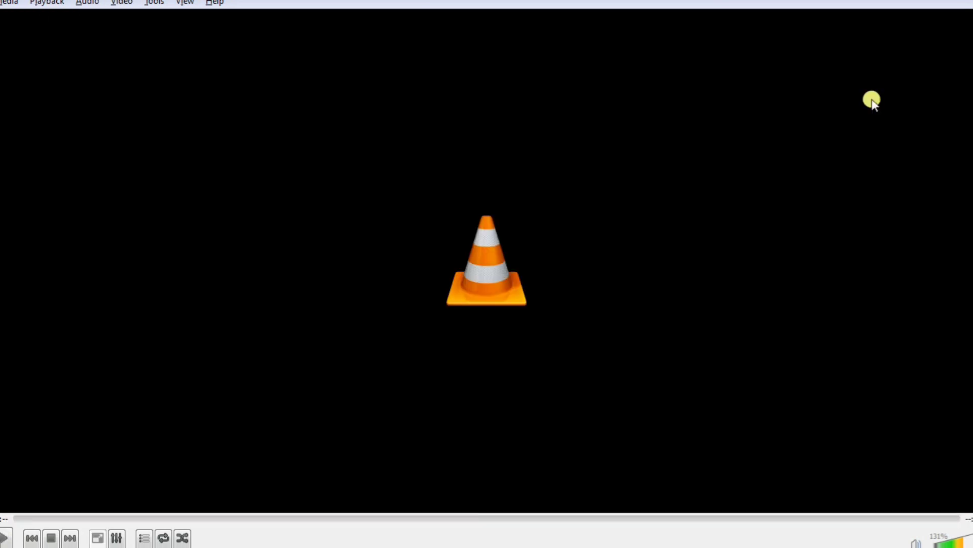
{"action": "key", "text": "alt+Tab"}
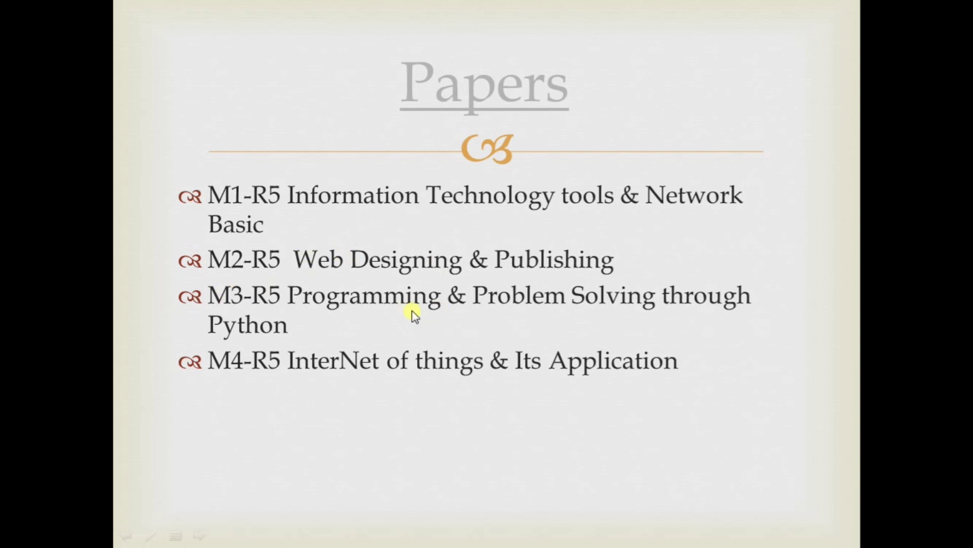
{"action": "key", "text": "Escape"}
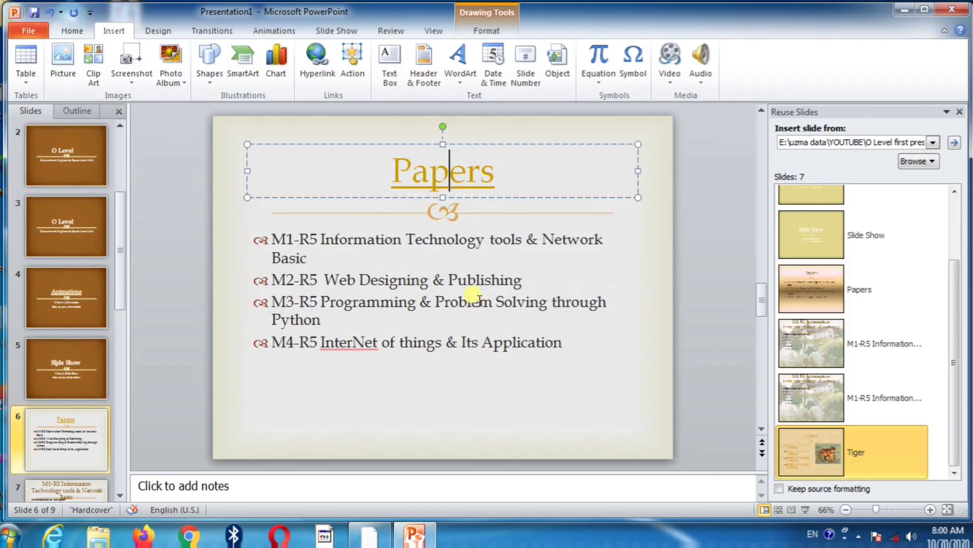